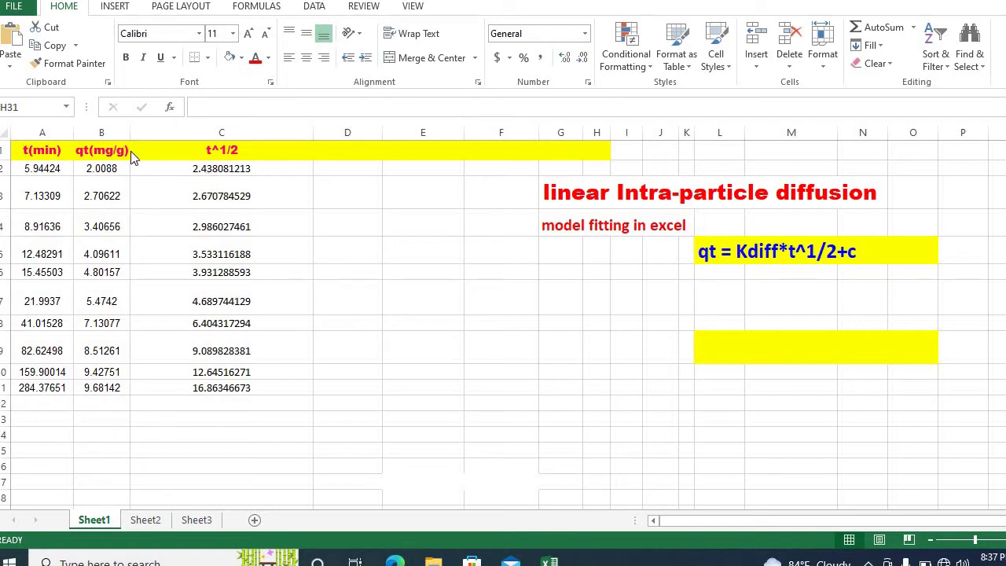
Review and confirm the formula =(SQRT(A2)) in cell C2, and fill it down the t^1/2 column to C11
key(BackSpace)
scroll(221, 209, up, 3)
double_click(219, 181)
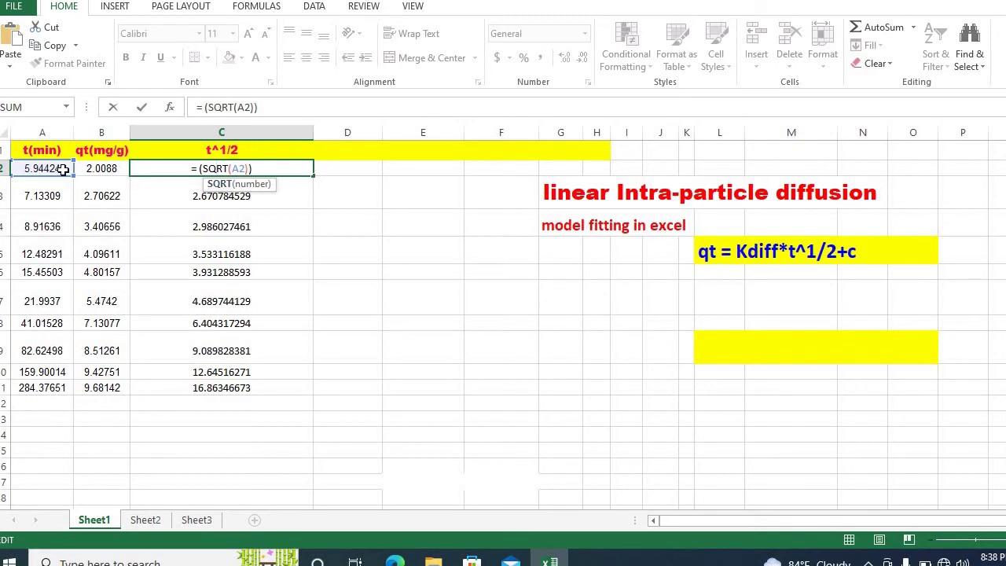
key(Return)
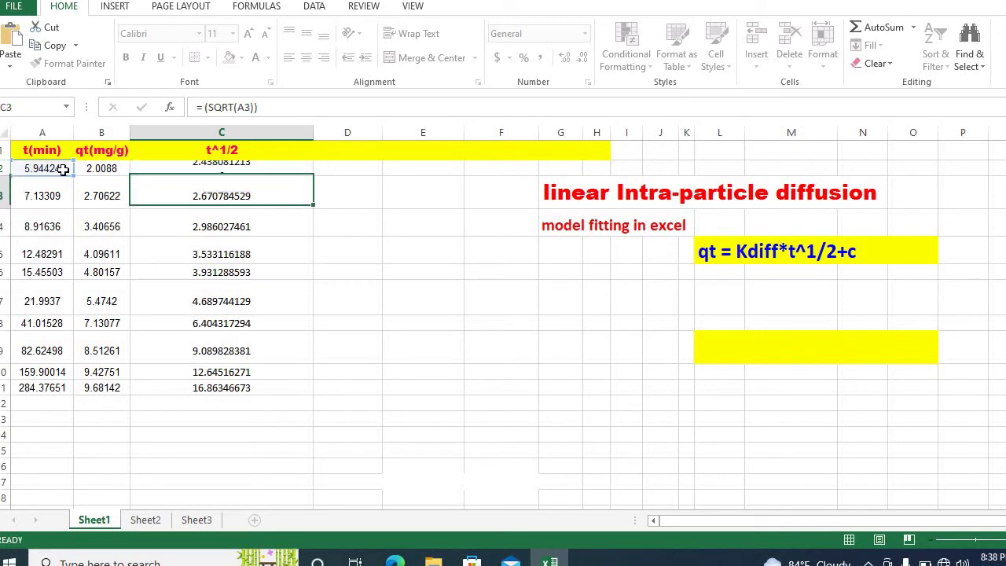
click(260, 175)
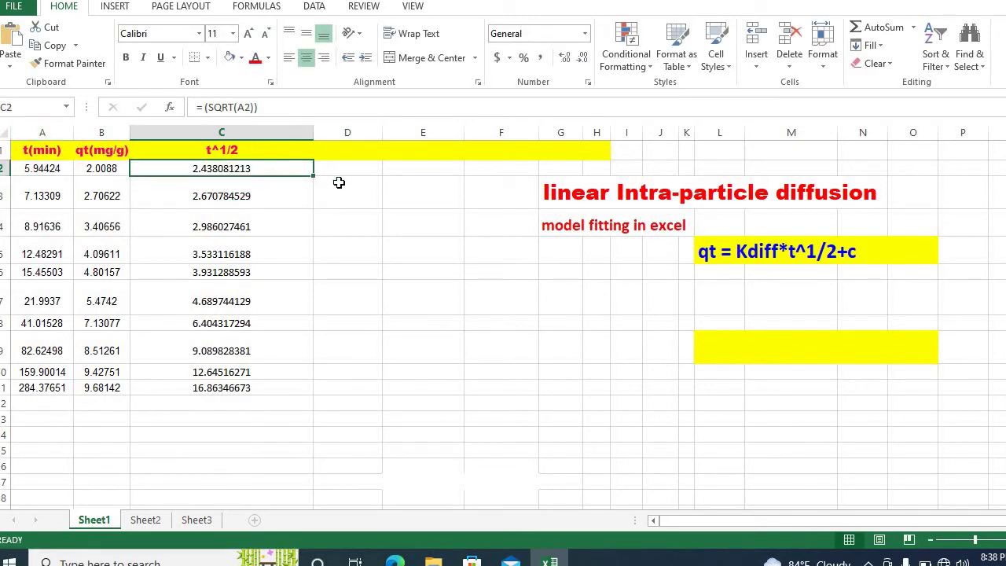
drag(315, 178, 299, 341)
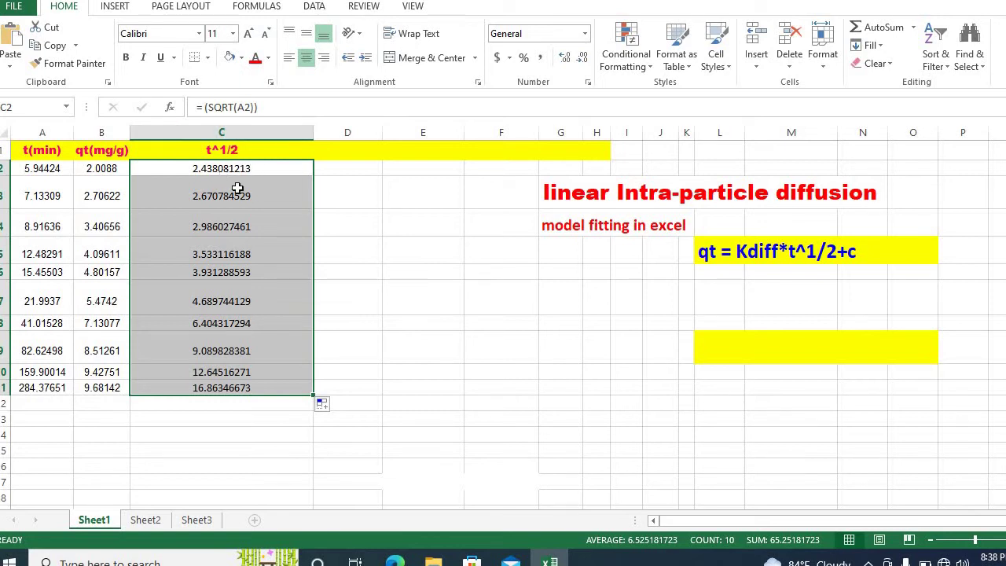
click(408, 225)
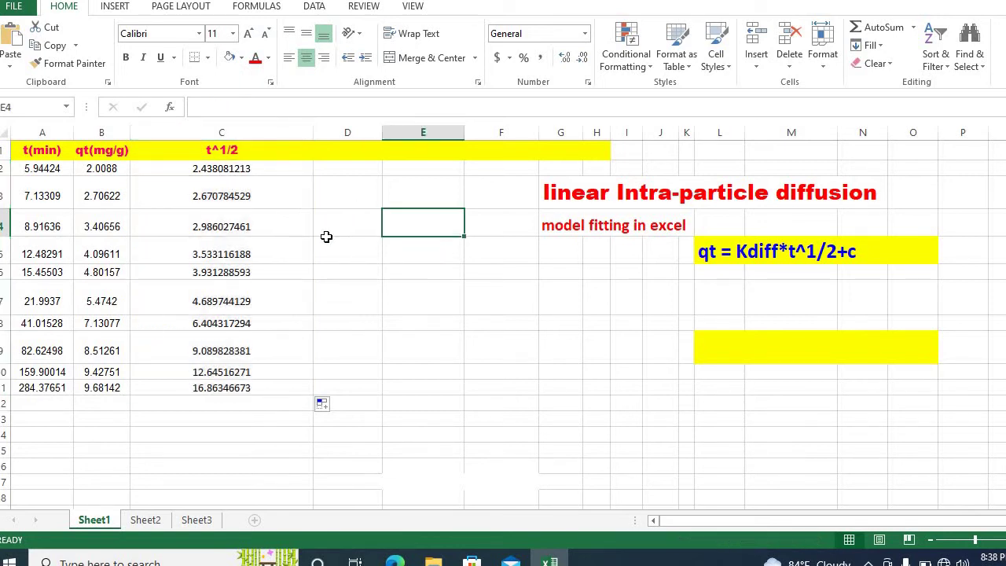
Insert a markers-only scatter chart from the qt(mg/g) and t^1/2 columns, range B1:C11
drag(92, 149, 244, 388)
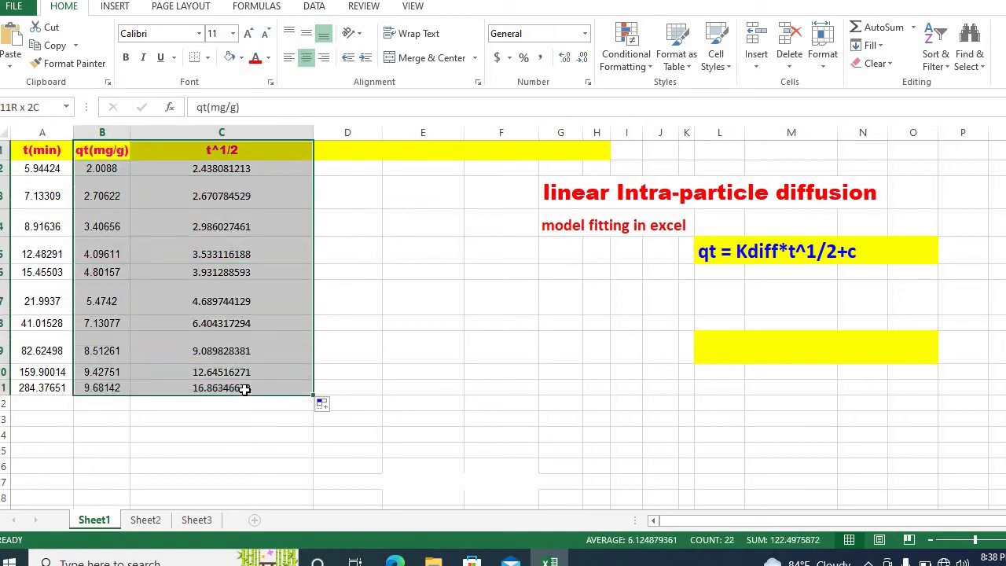
click(116, 8)
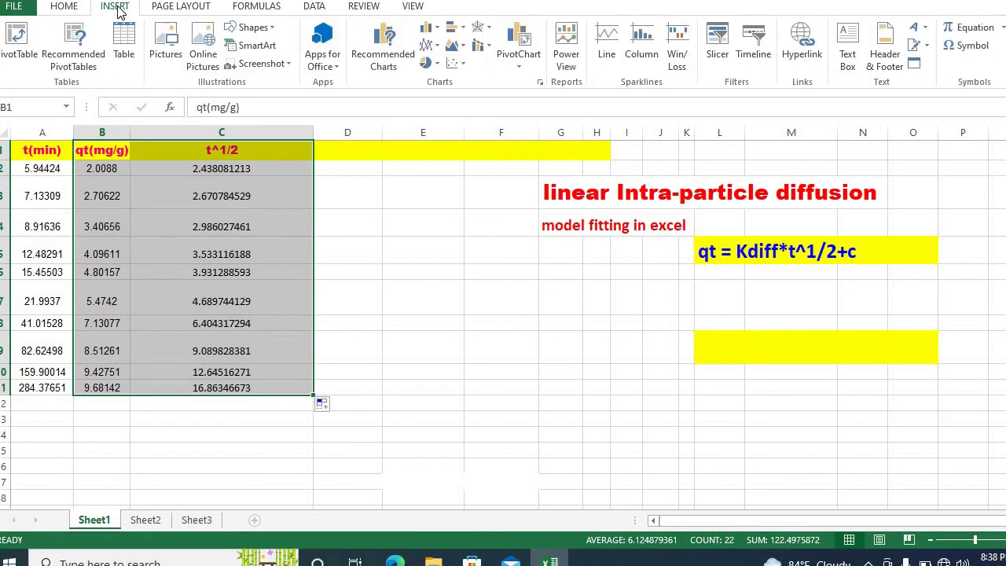
click(464, 63)
click(464, 112)
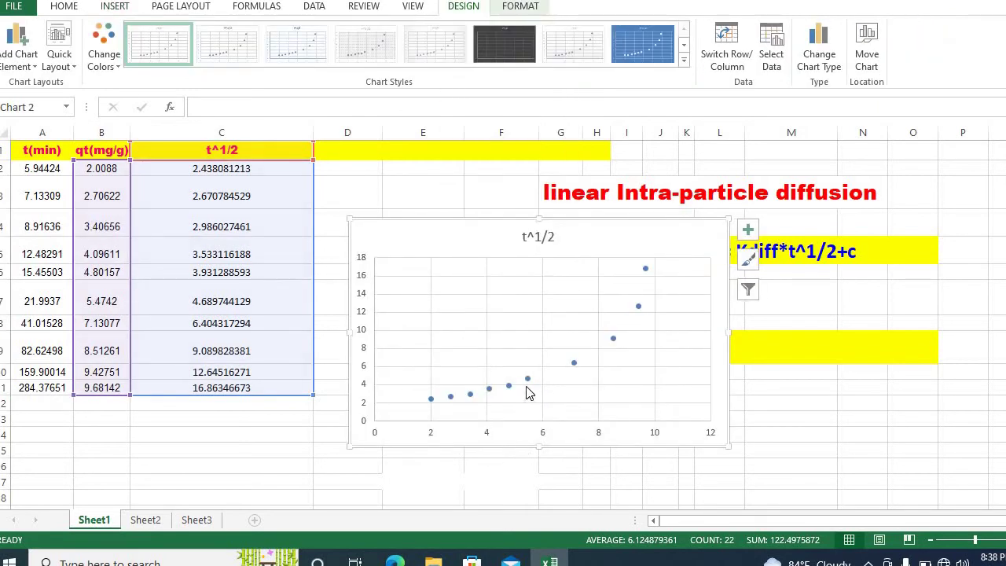
Edit the chart's t^1/2 series source so its X values use Sheet1 range C1:C11
mouse_move(579, 371)
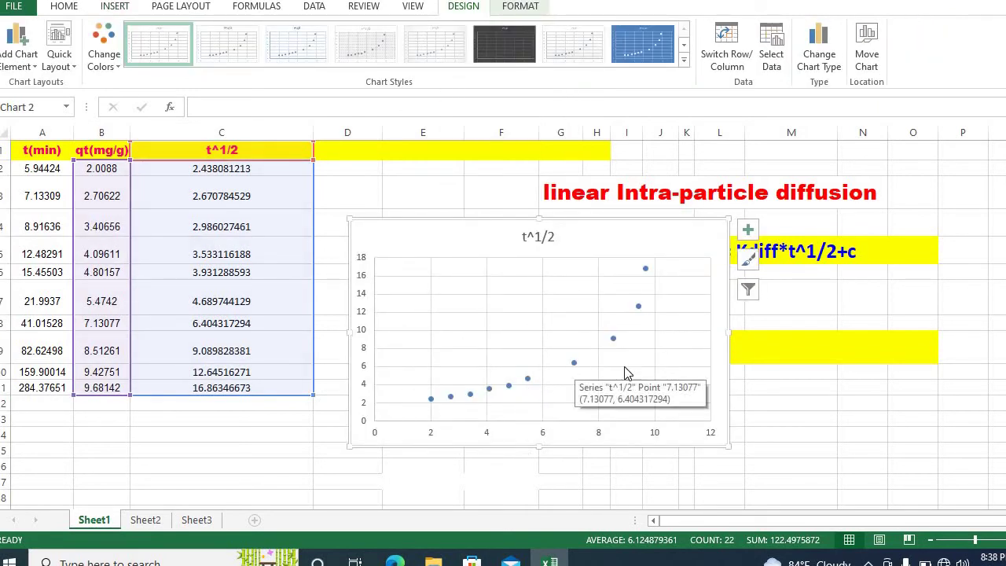
click(575, 364)
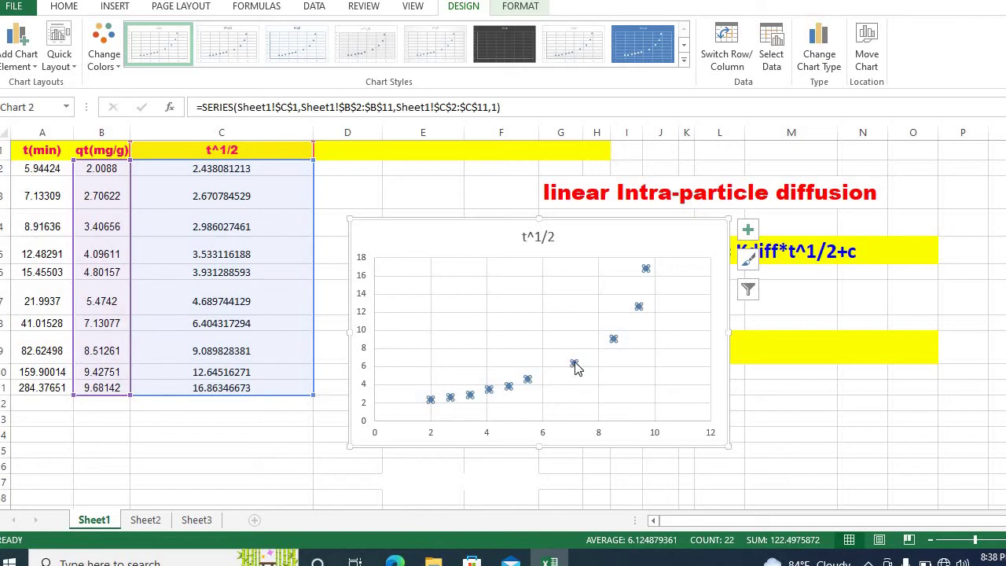
right_click(575, 364)
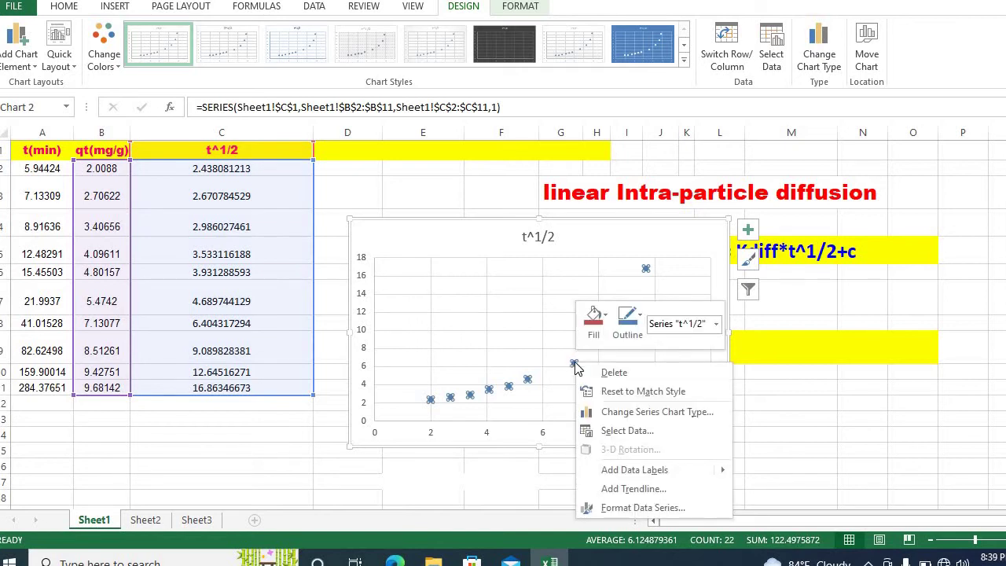
click(624, 432)
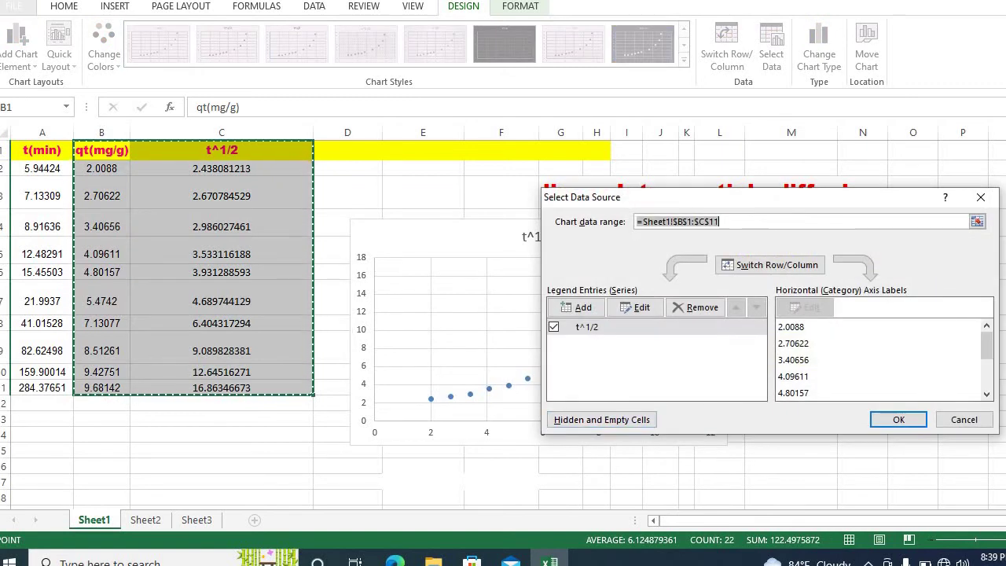
click(635, 308)
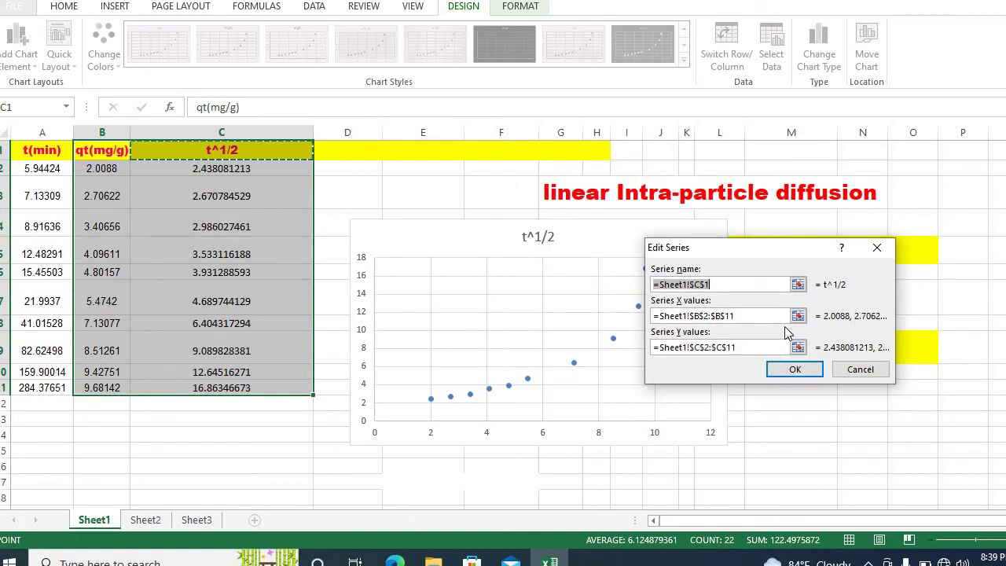
click(799, 316)
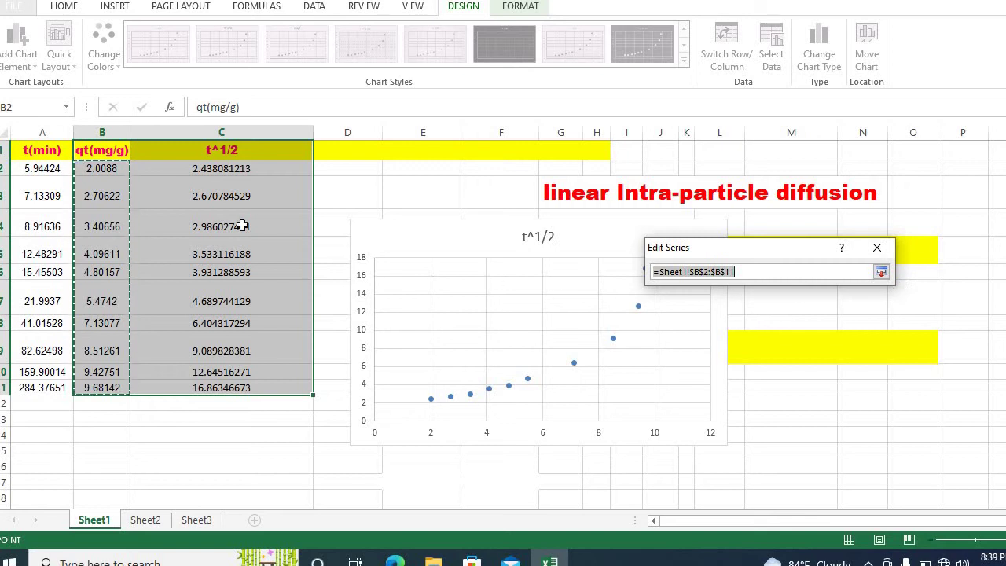
drag(206, 152, 235, 384)
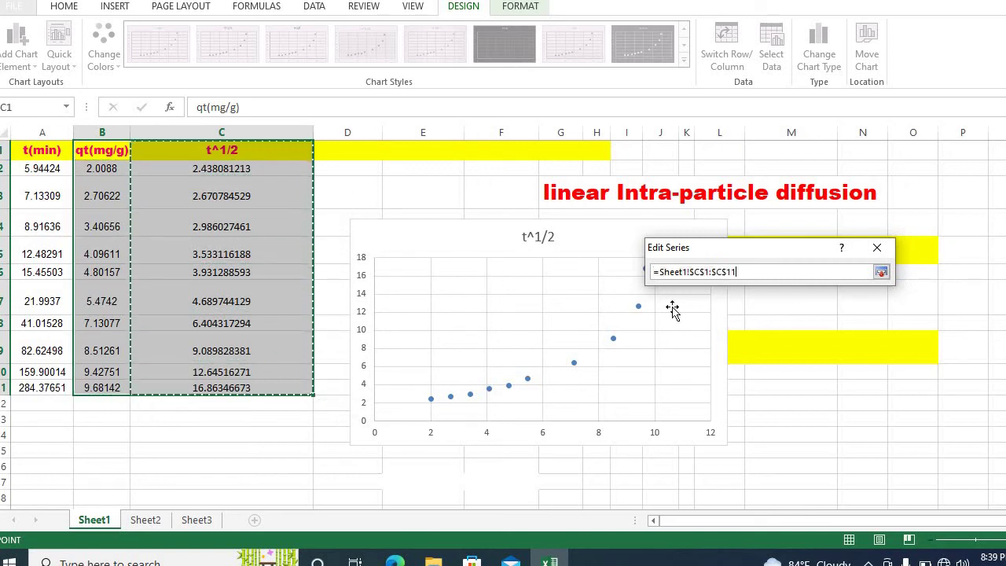
click(880, 271)
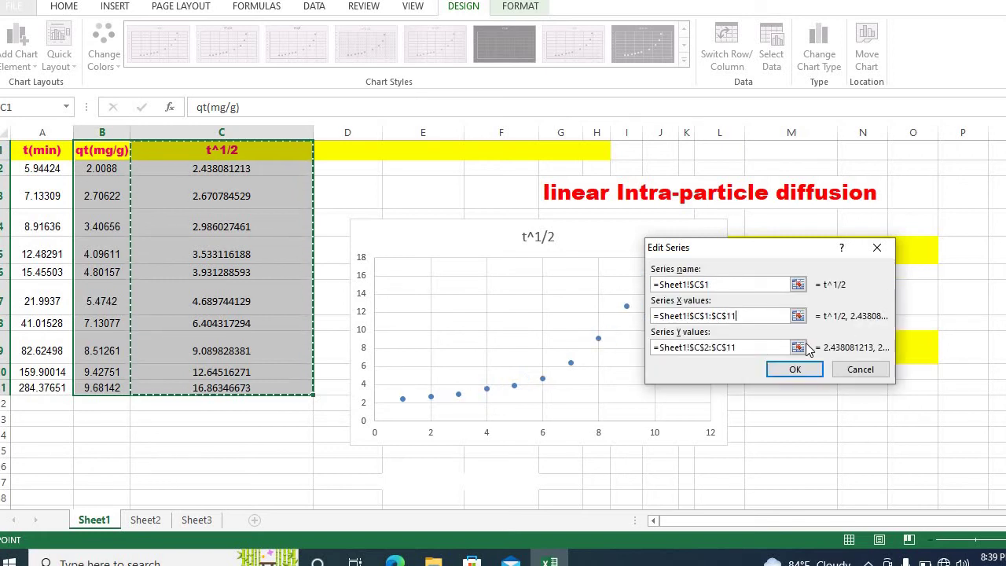
Set the series Y values to Sheet1 range B1:B11 and apply the new data source to the chart
click(798, 347)
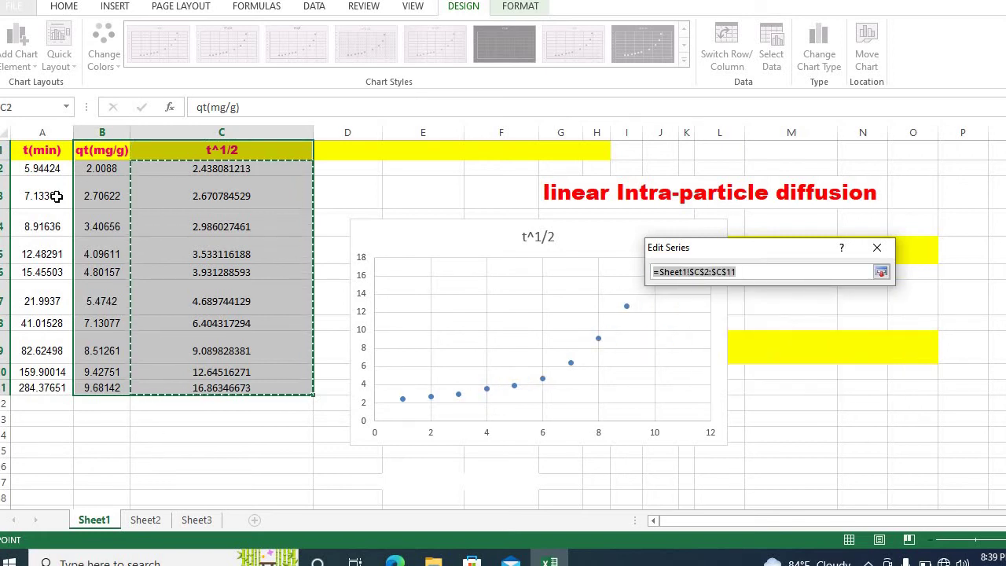
click(92, 151)
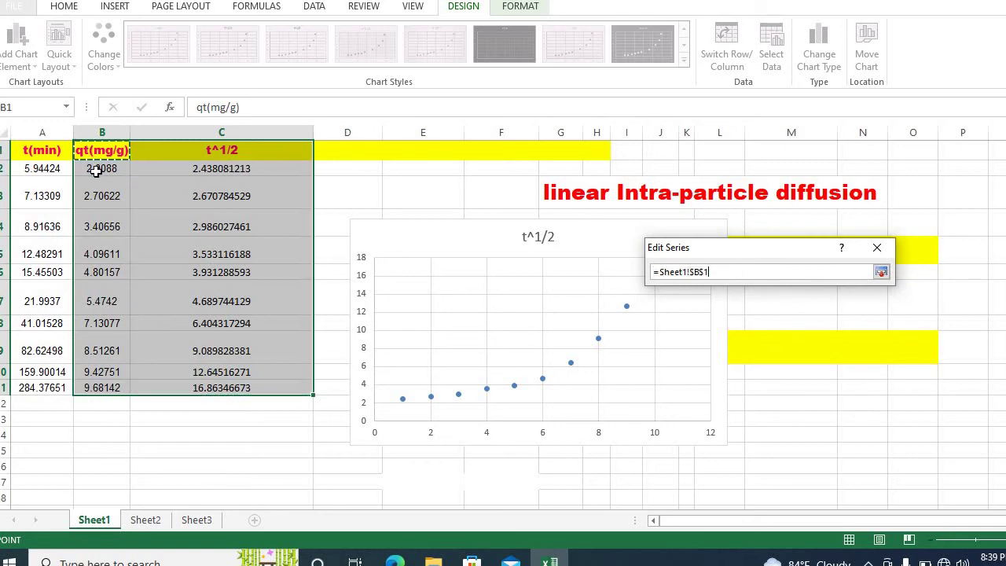
drag(95, 171, 102, 389)
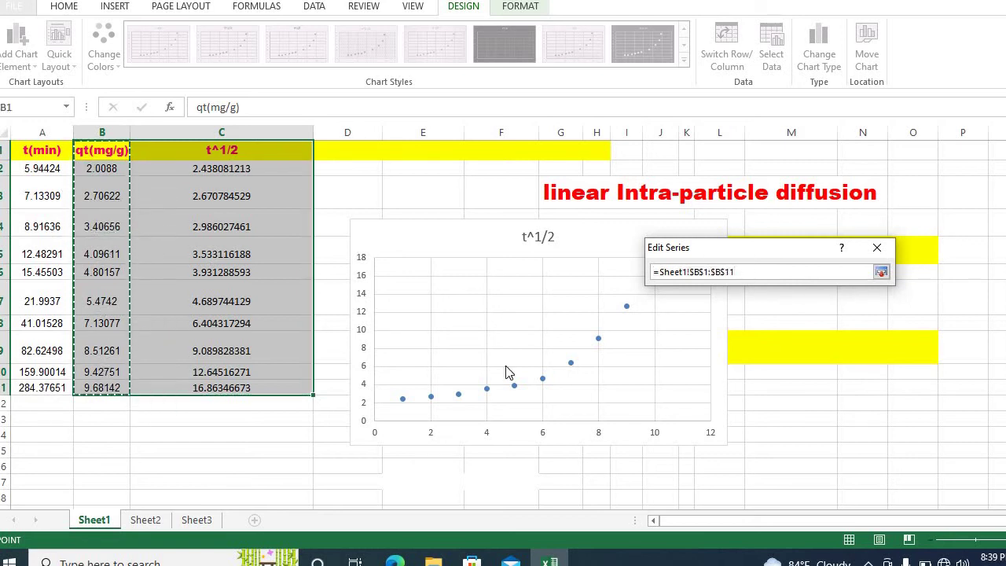
click(881, 273)
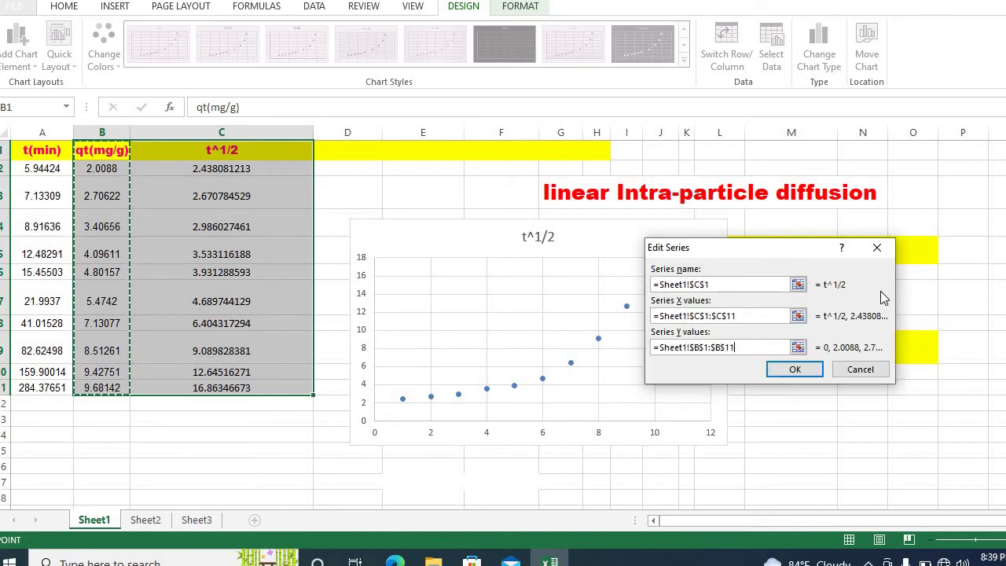
click(796, 369)
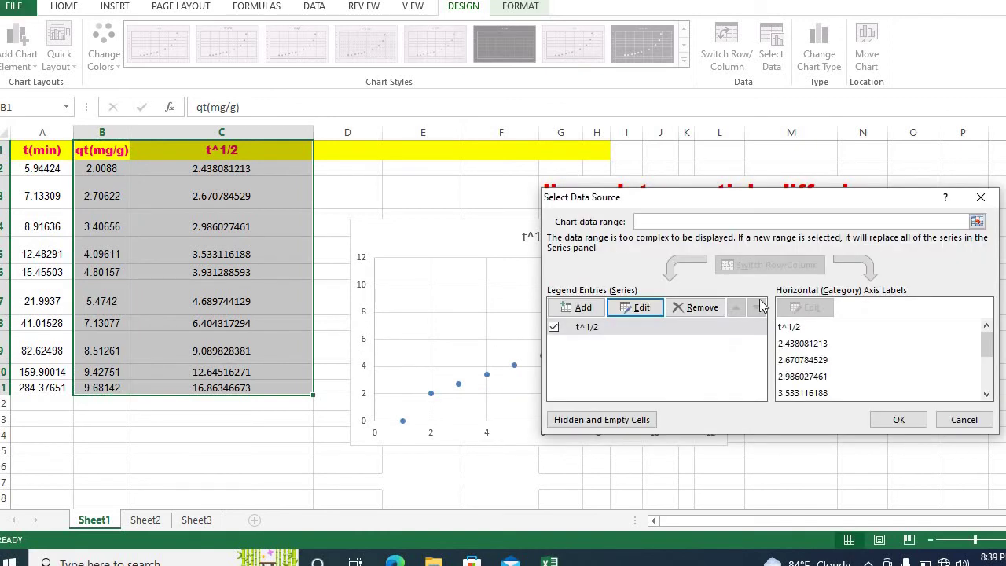
click(898, 420)
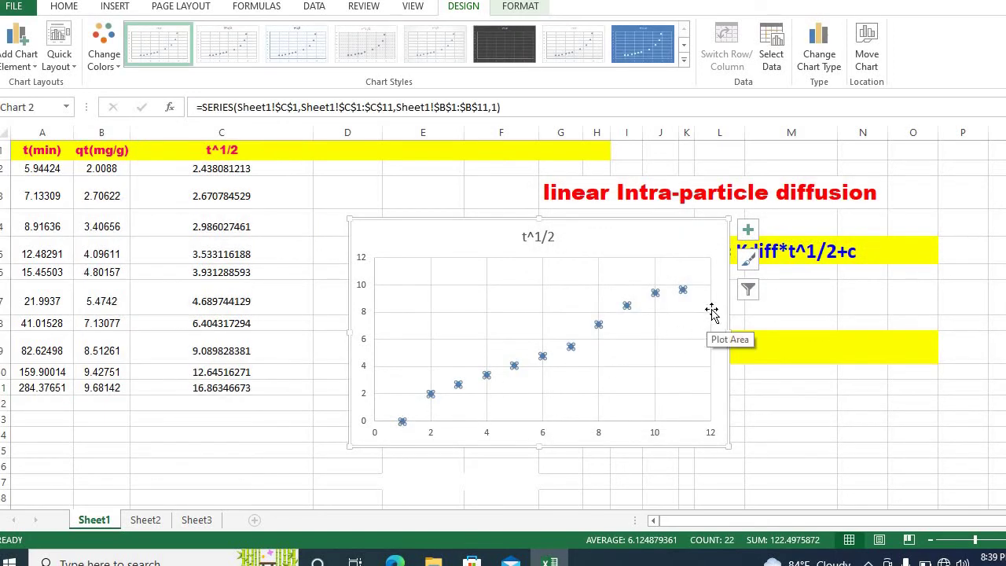
click(910, 300)
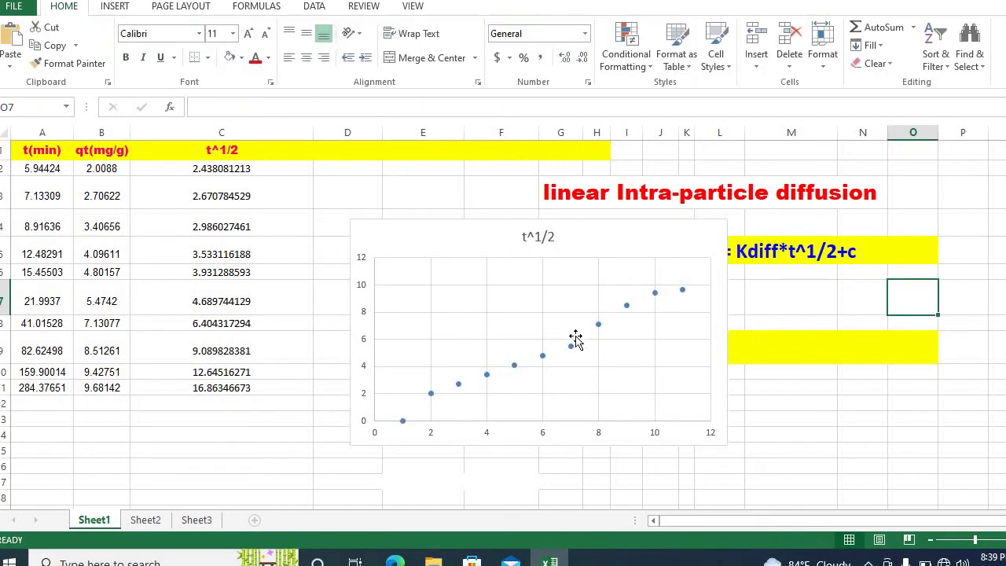
Add axis titles to the scatter chart and name the horizontal axis t^1/2
click(597, 325)
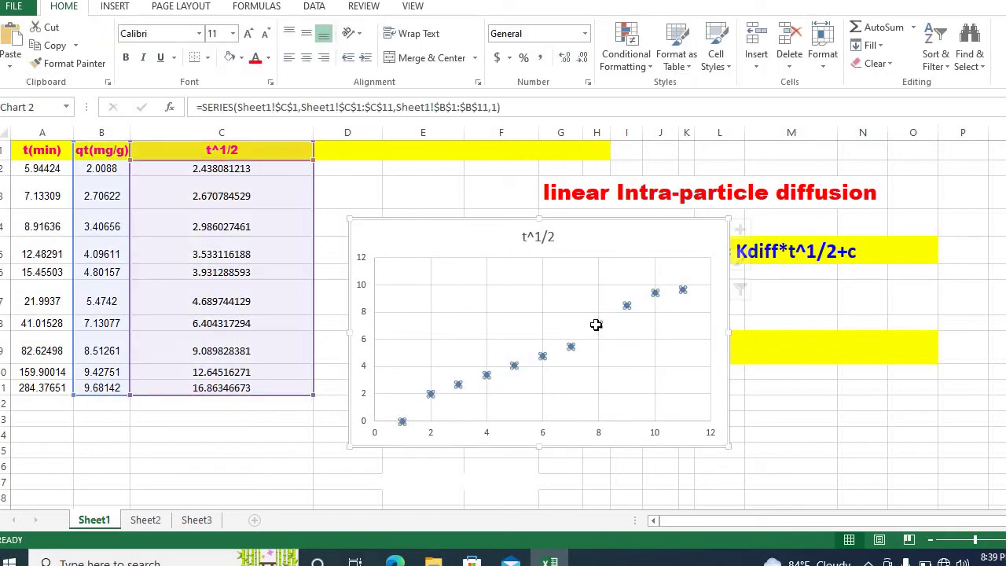
click(748, 231)
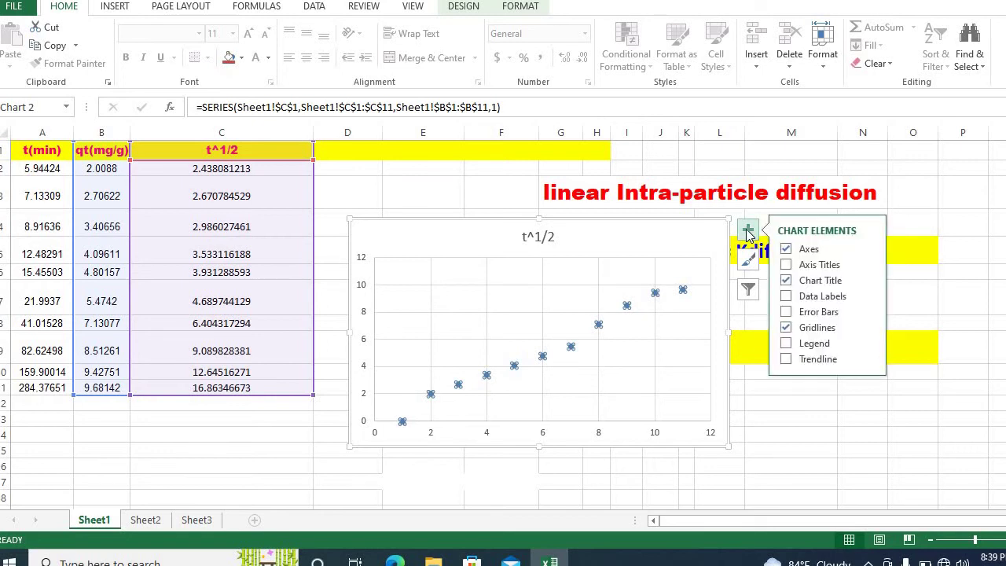
click(786, 265)
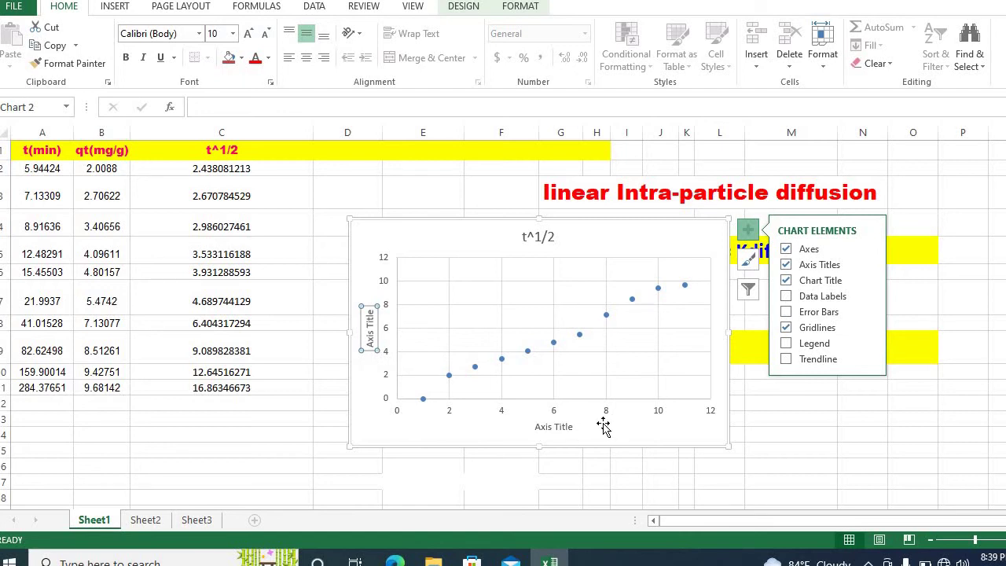
click(564, 428)
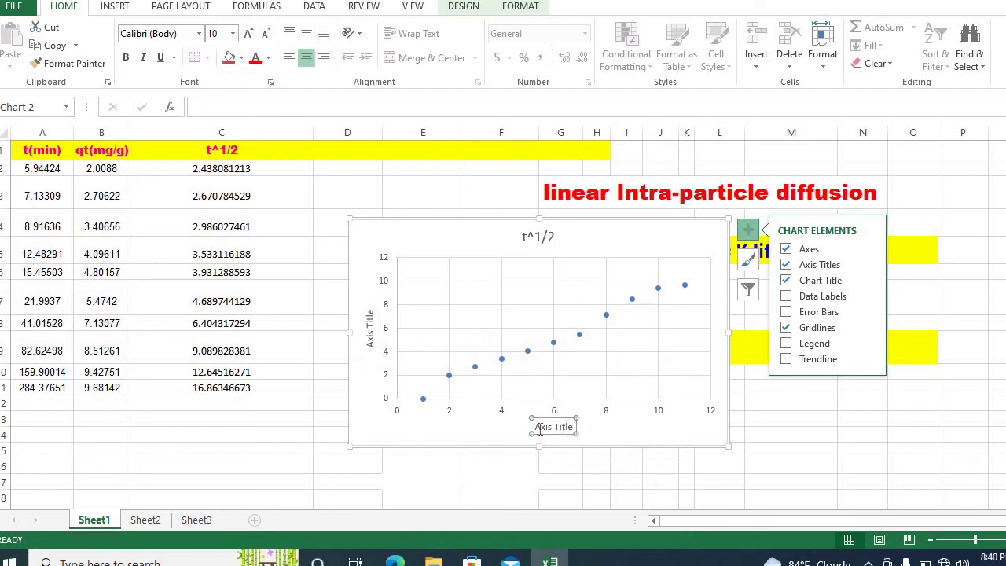
drag(536, 428, 572, 434)
text(t&)
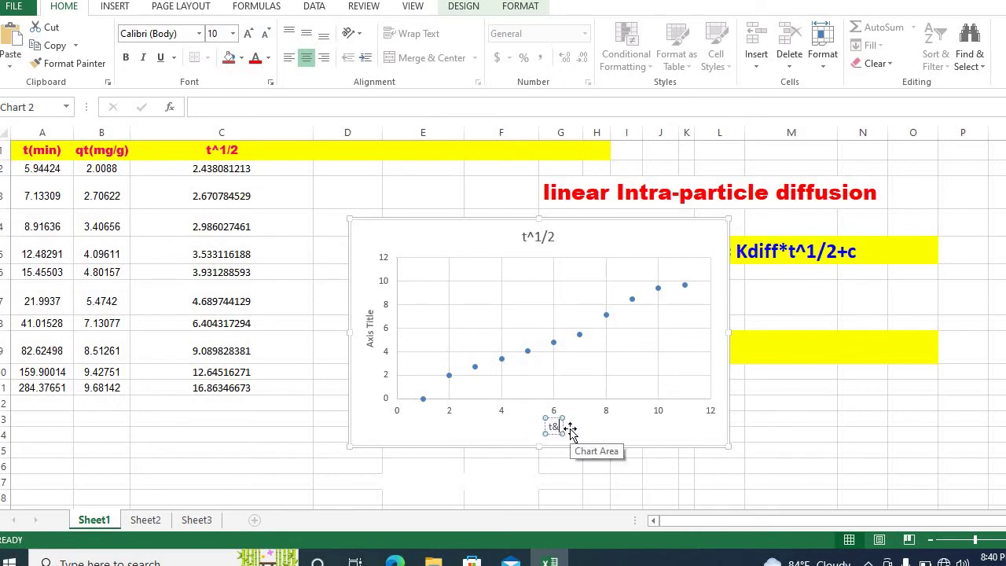
key(BackSpace)
text(^1/2)
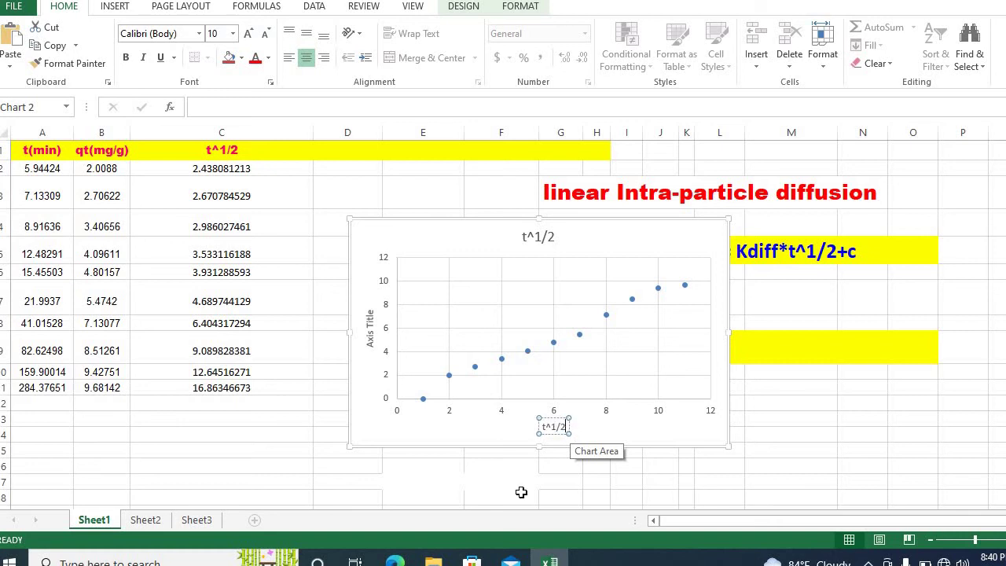
click(665, 438)
Replace the chart's vertical axis title with qt(mg/g)
double_click(369, 330)
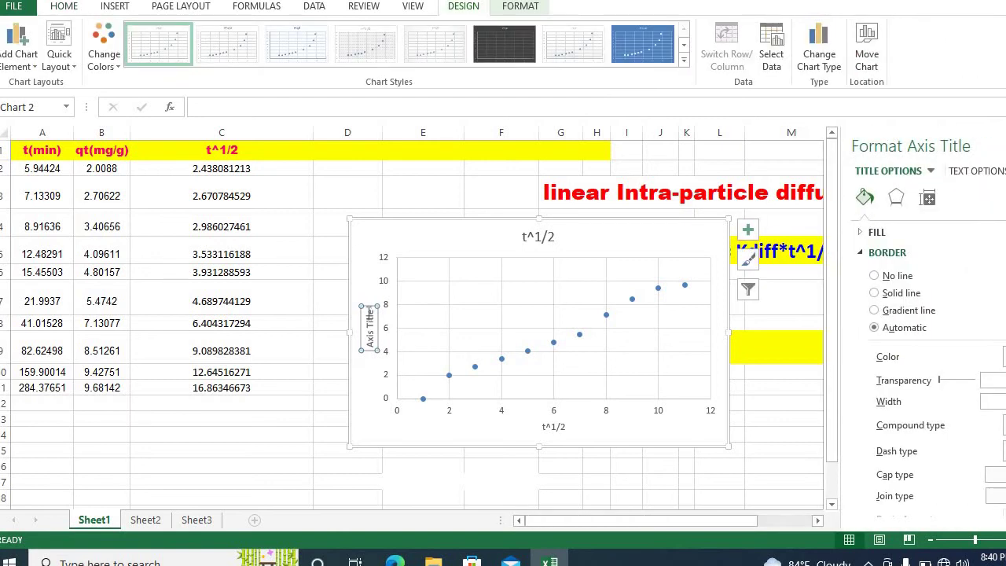
drag(370, 308, 371, 348)
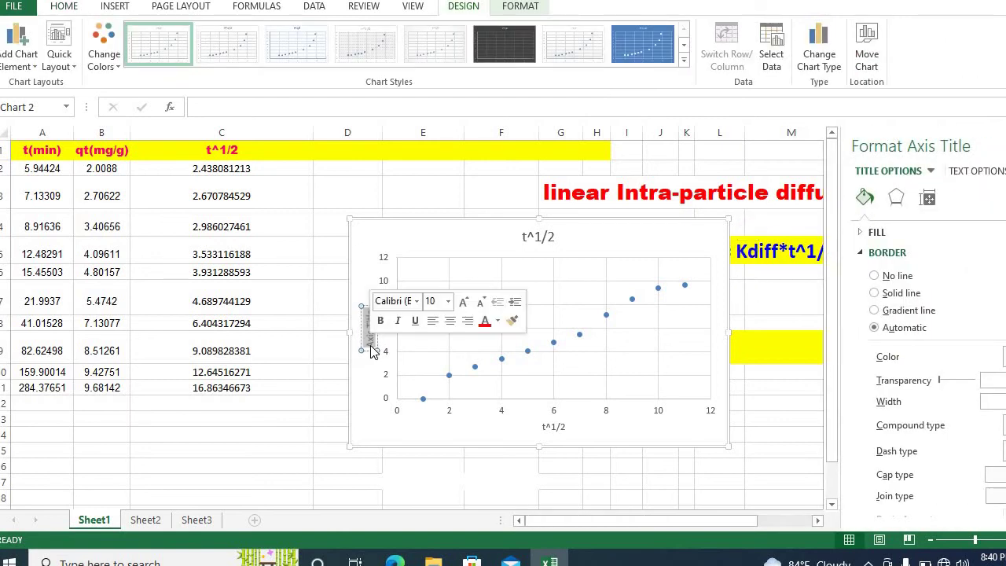
key(BackSpace)
text(qt(mg/)
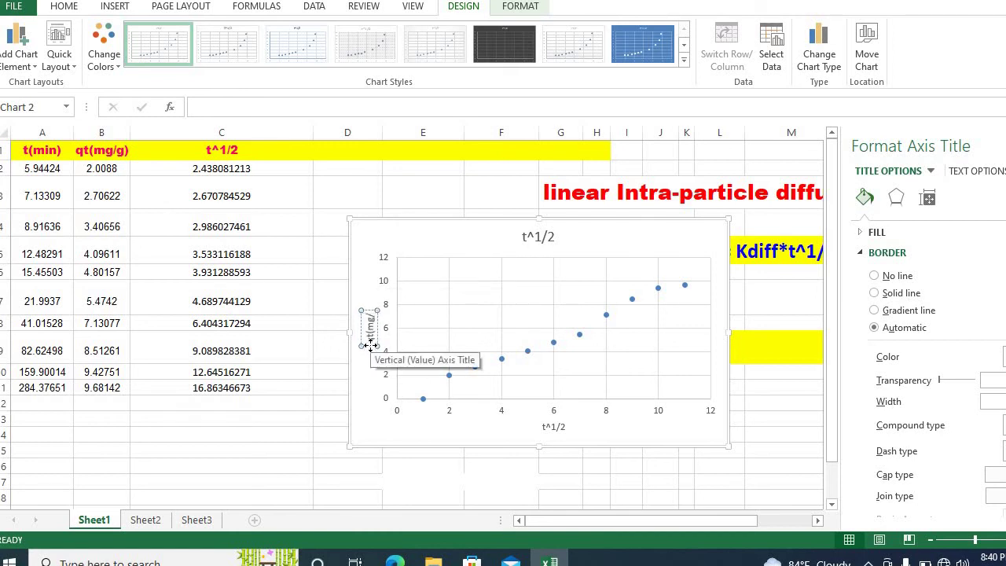
text(g))
click(527, 454)
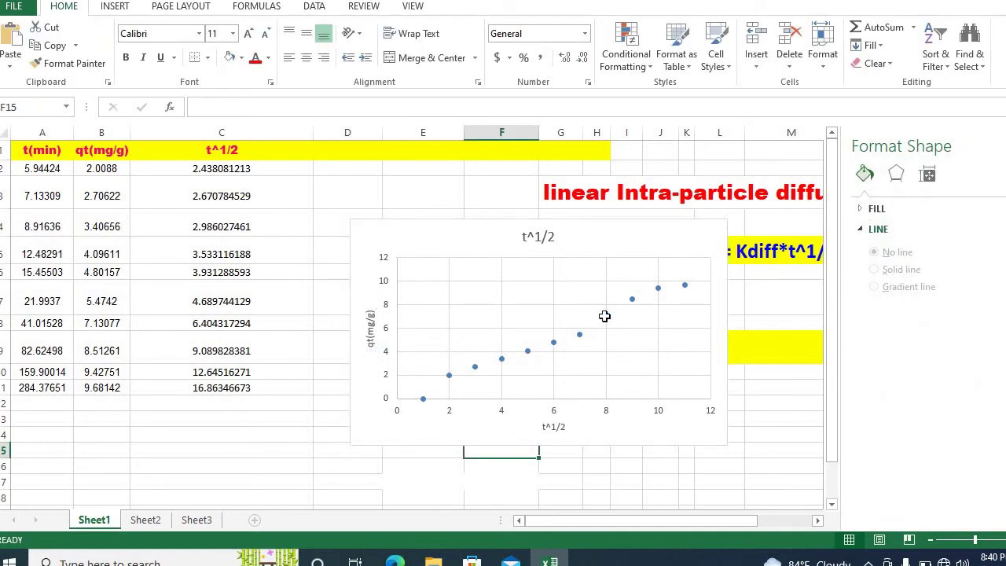
Add a linear trendline to the scatter series and display its equation and R-squared value on the chart
click(605, 315)
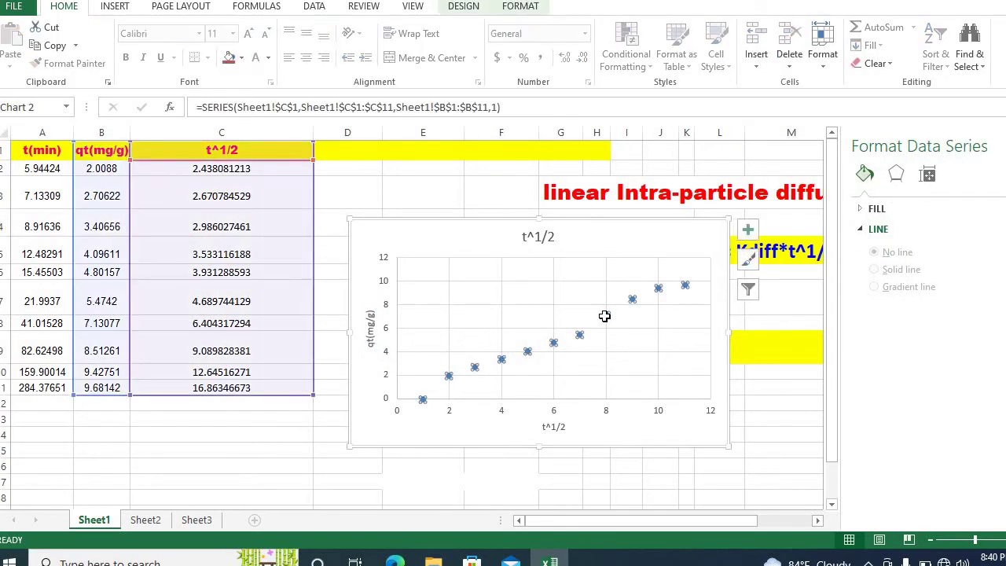
click(749, 231)
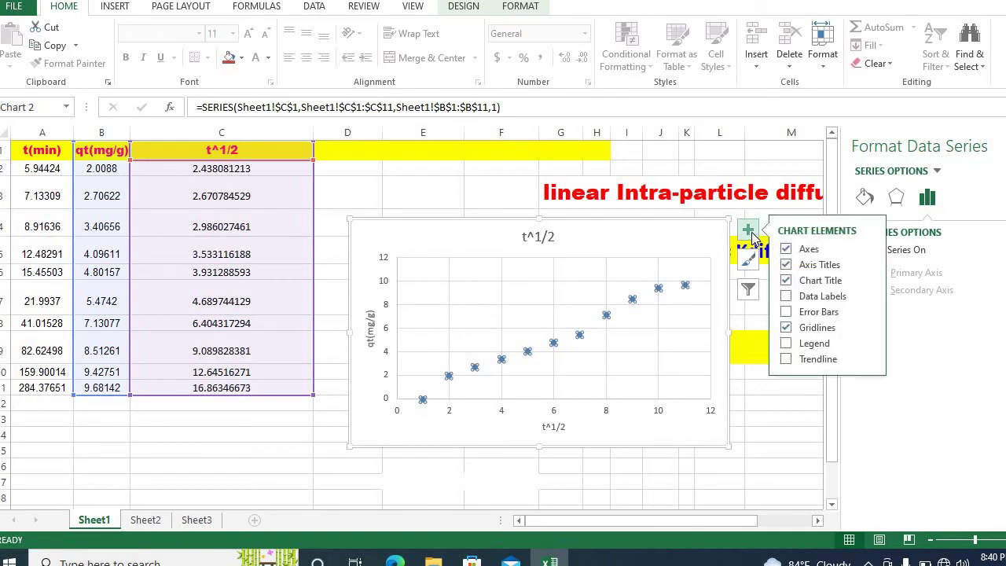
click(786, 360)
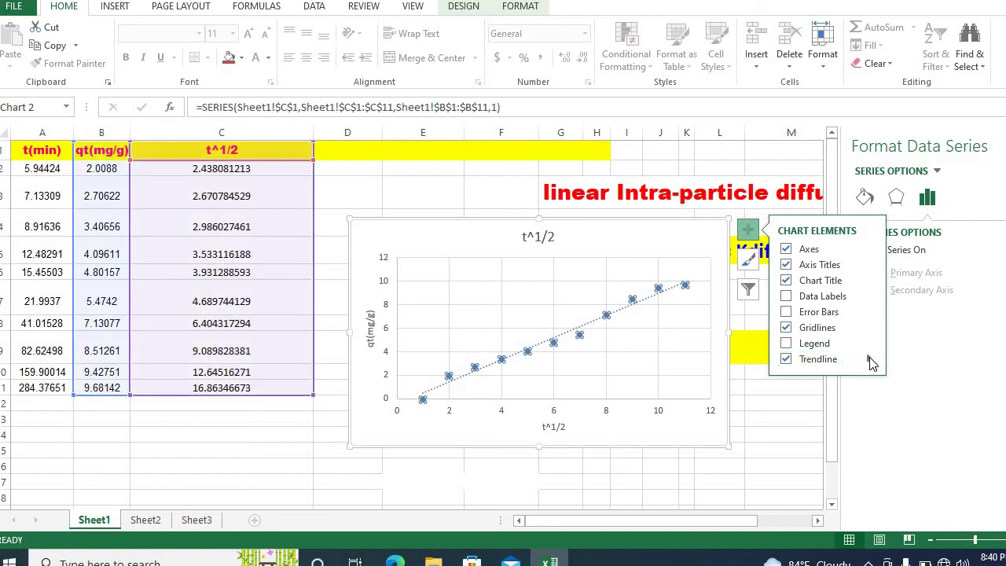
click(870, 360)
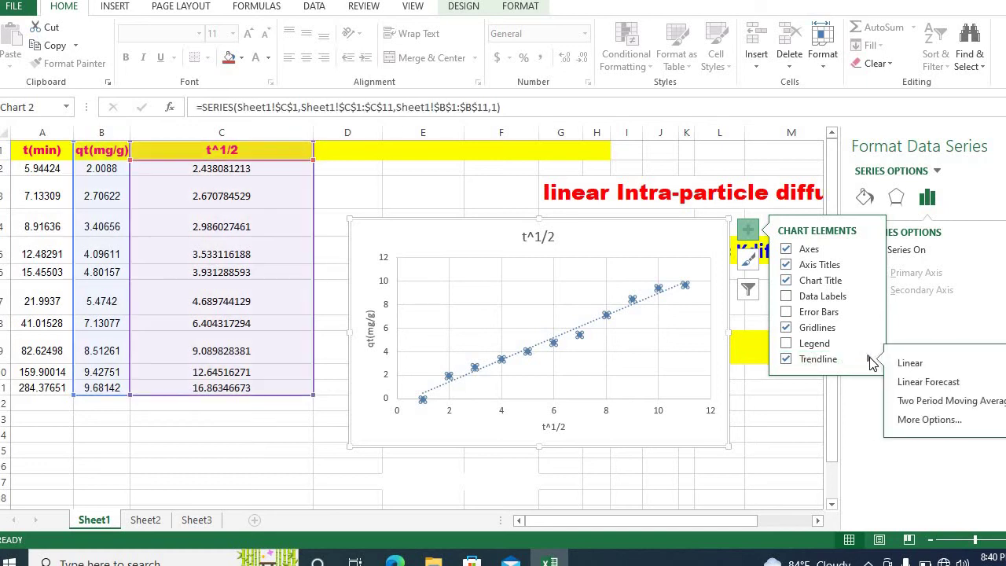
click(940, 418)
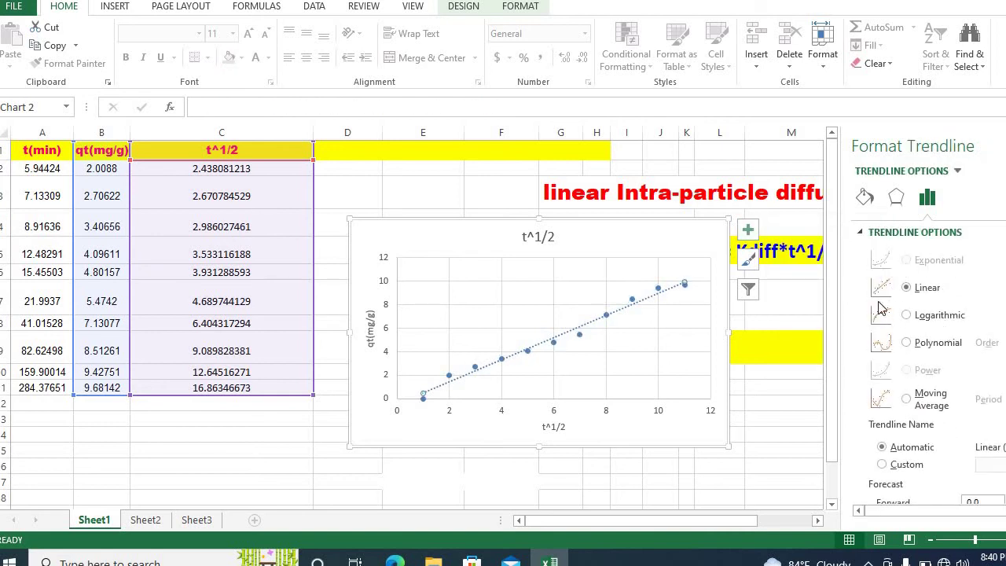
scroll(987, 385, down, 3)
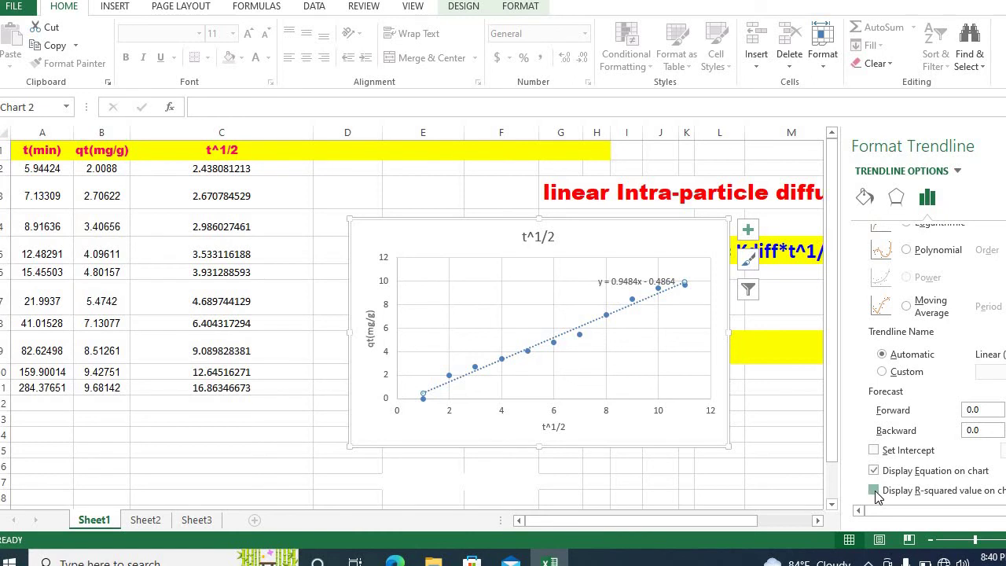
click(874, 490)
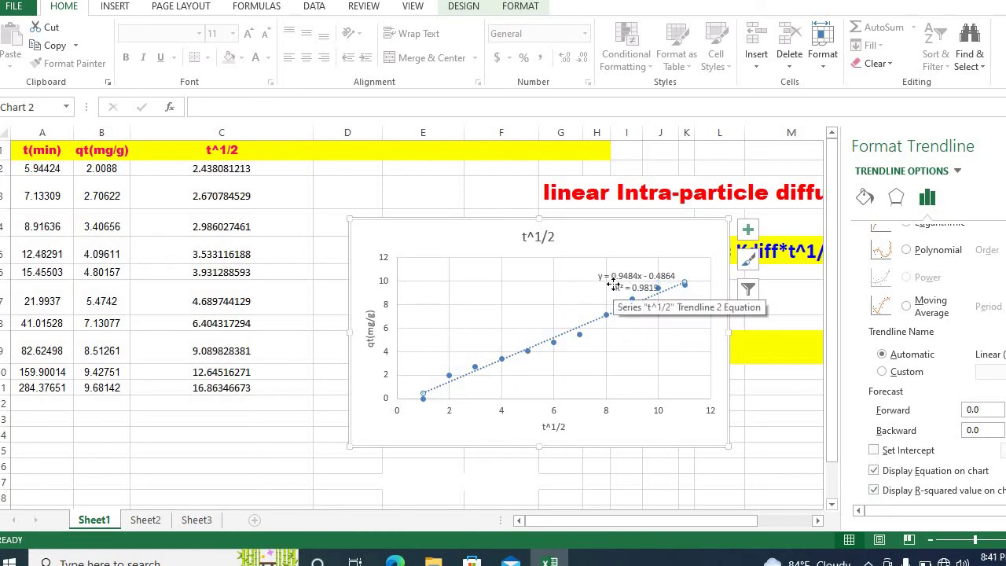
Move the trendline equation label to the upper middle of the plot, clear of the data points, and highlight its slope coefficient
drag(612, 282, 509, 274)
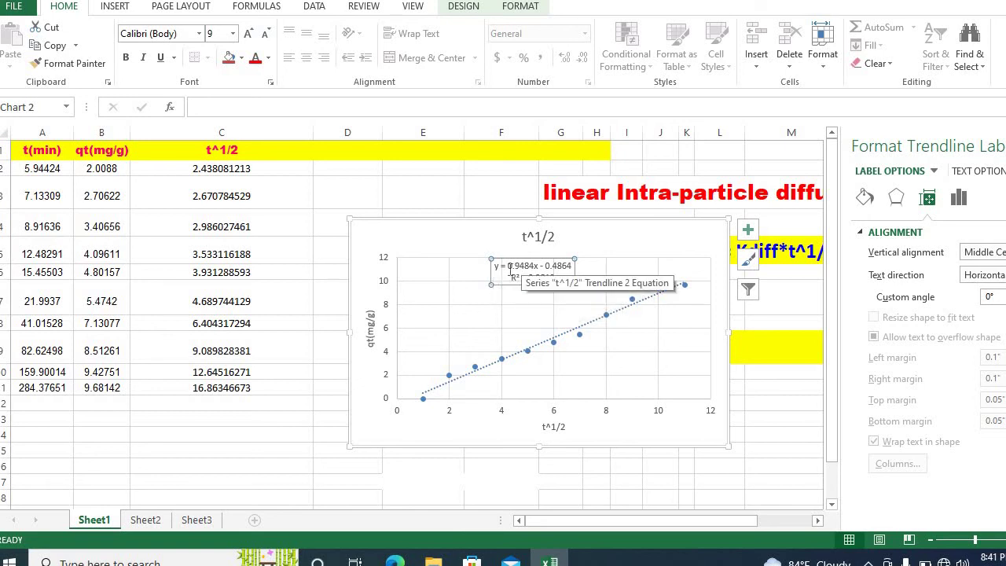
drag(507, 266, 534, 265)
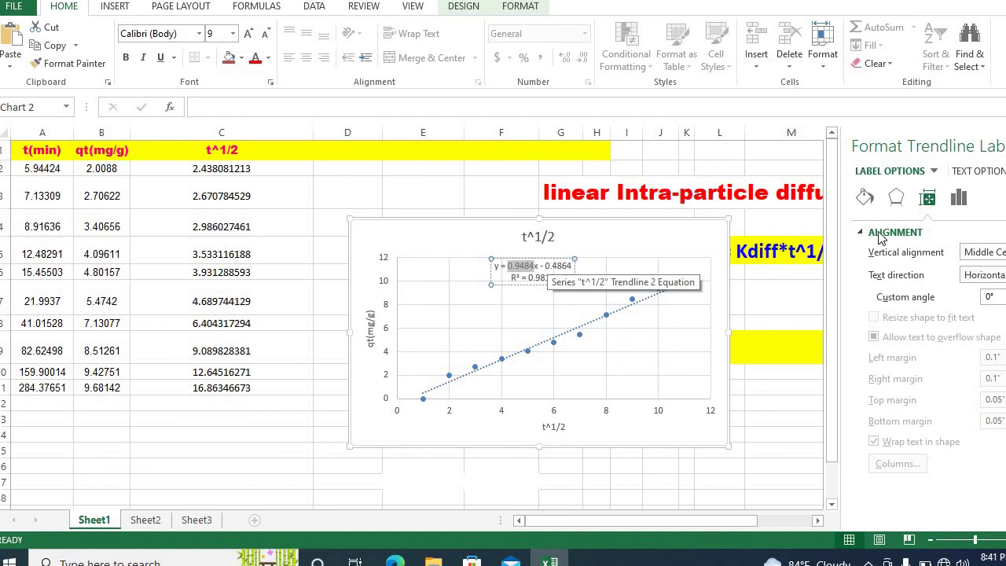
click(778, 385)
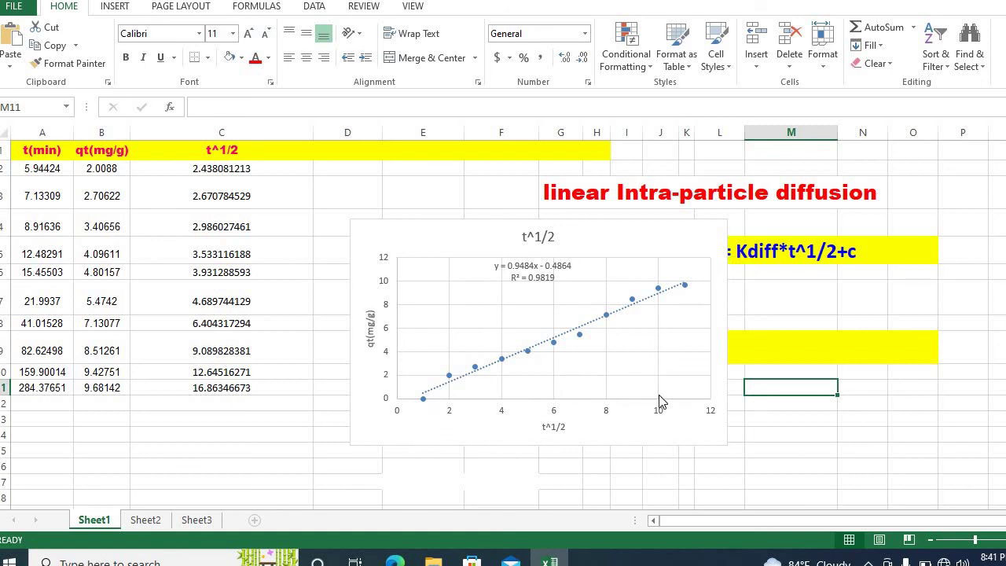
Move the chart down the sheet so it no longer covers the qt = Kdiff*t^1/2+c model equation
click(699, 265)
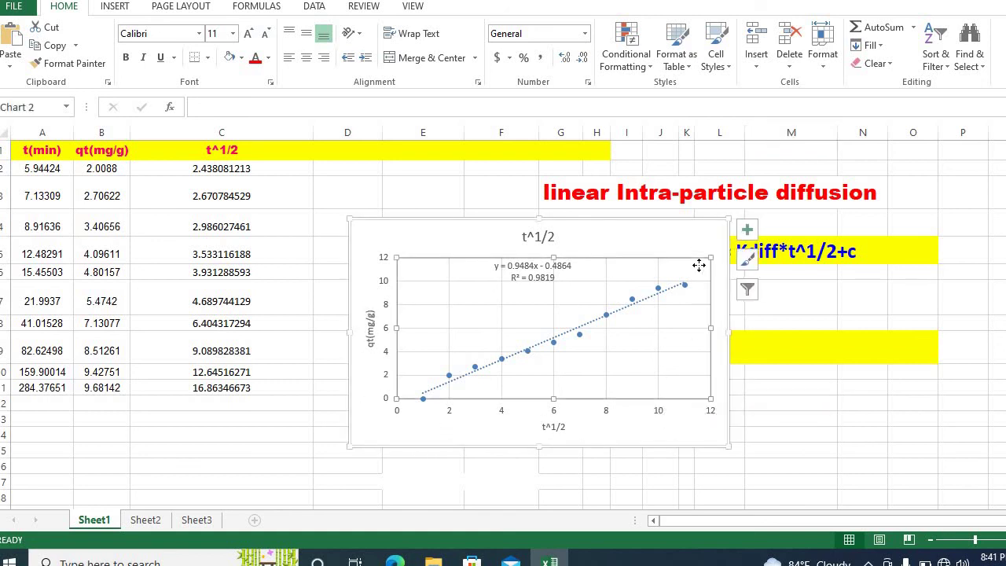
drag(699, 265, 708, 384)
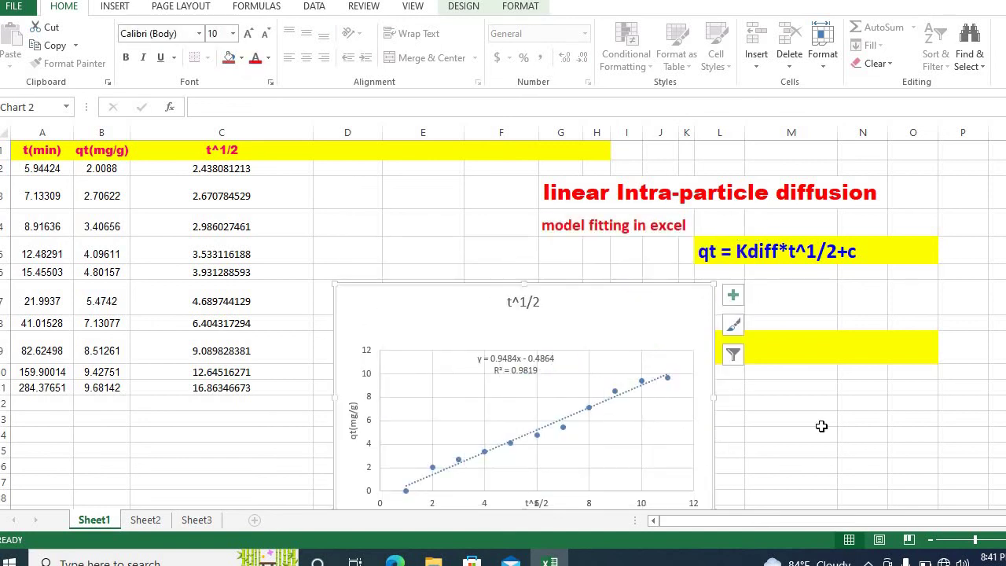